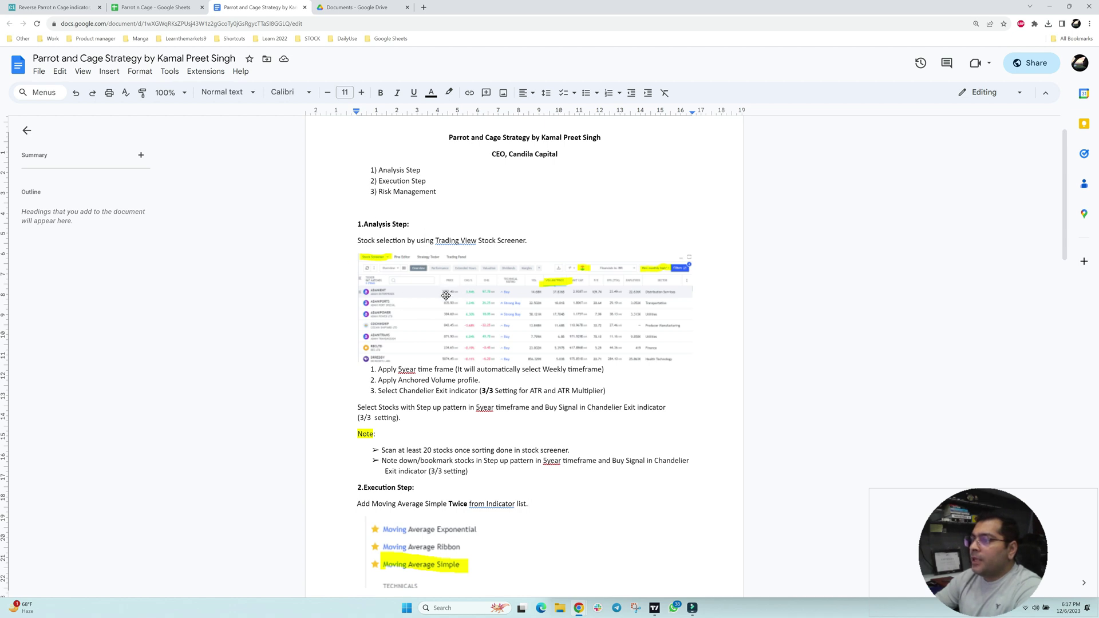
Step: Read the strategy document's Analysis Step and the Execution Step line about adding Moving Average Simple twice
scroll(428, 294, "down", 1)
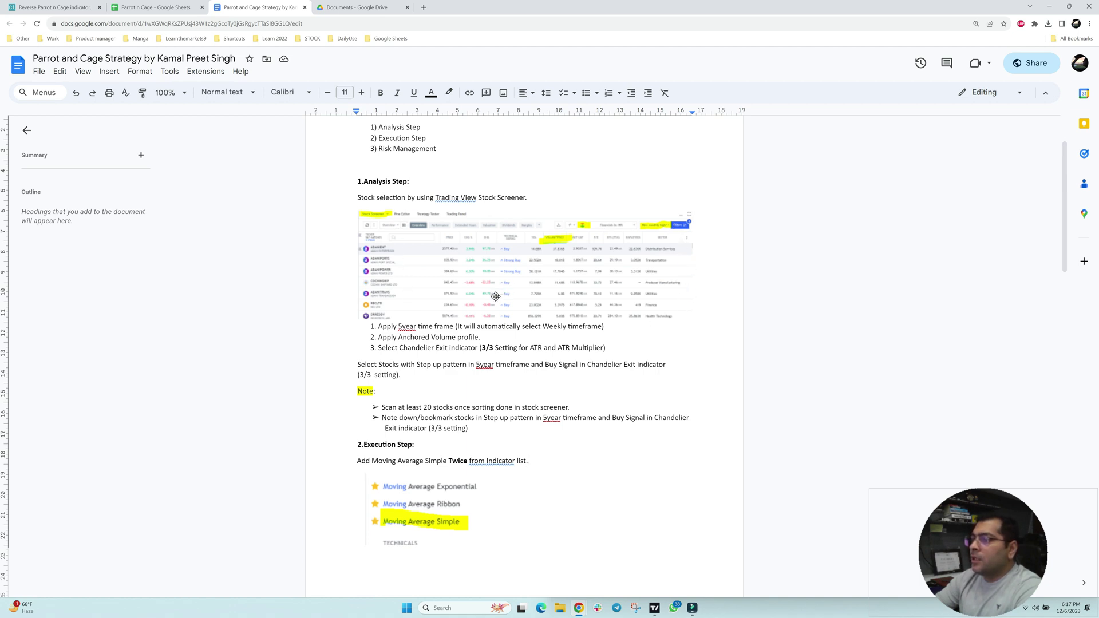
scroll(496, 297, "down", 2)
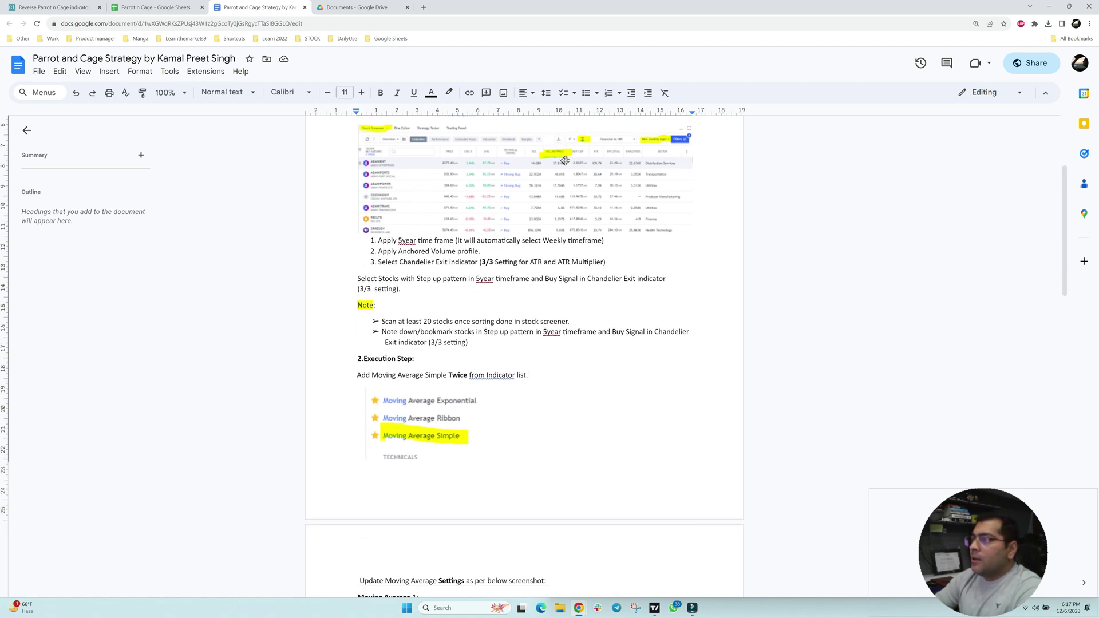
scroll(467, 201, "up", 1)
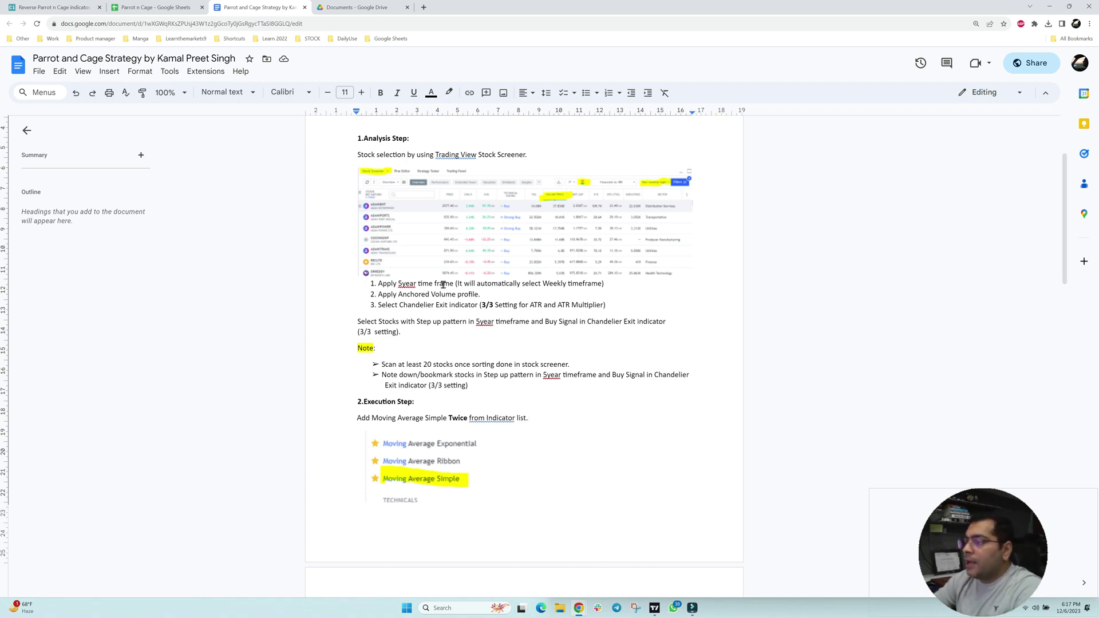
left_click_drag(392, 296, 458, 295)
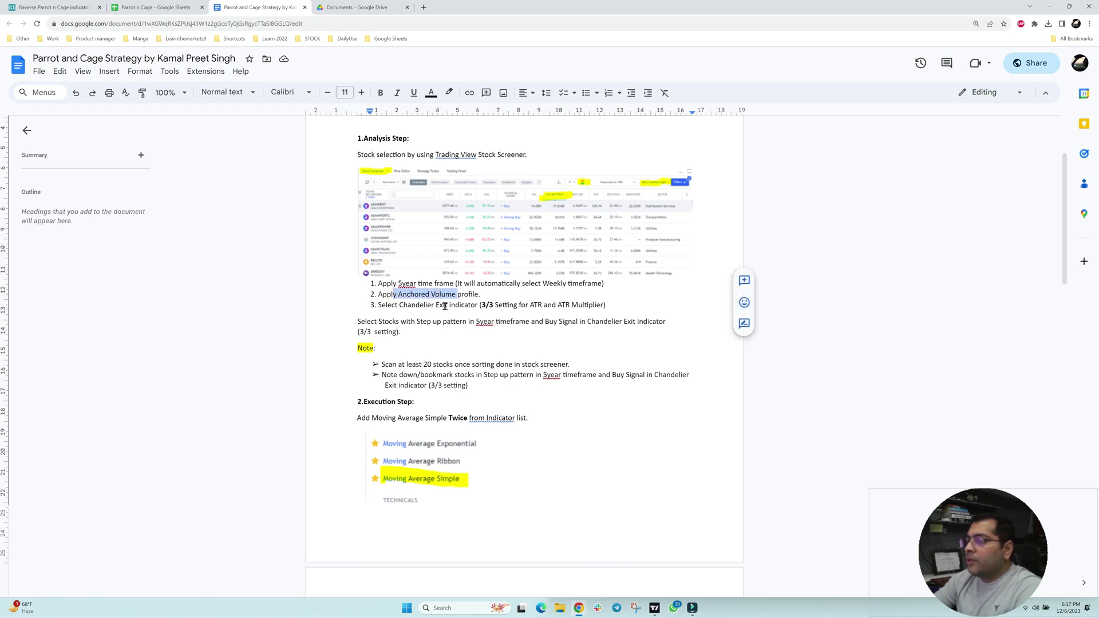
left_click_drag(384, 308, 460, 308)
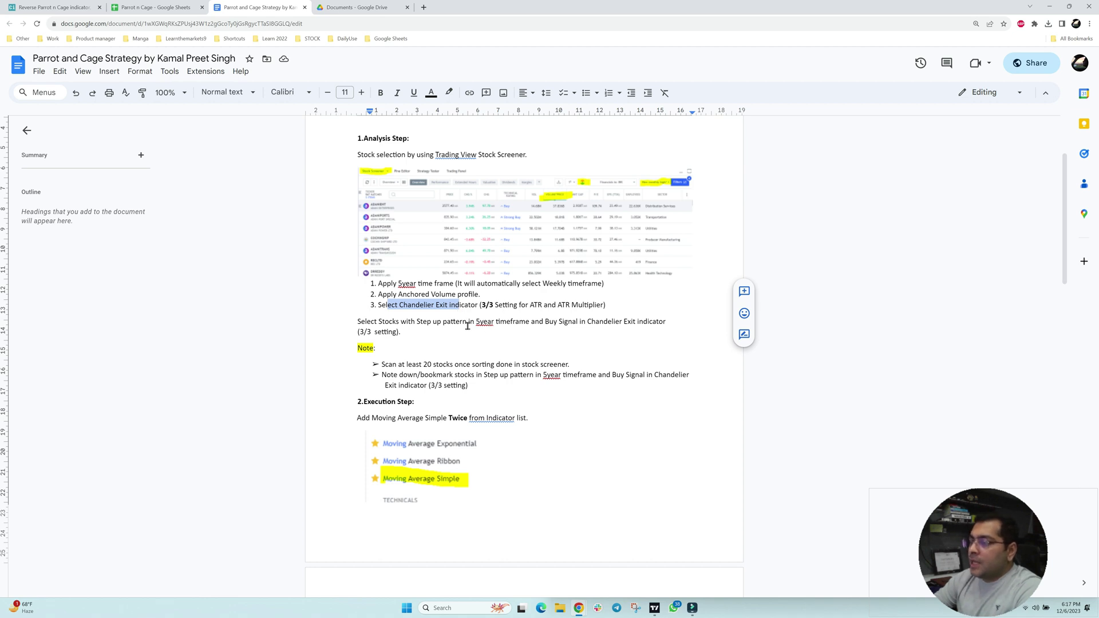
scroll(465, 325, "down", 1)
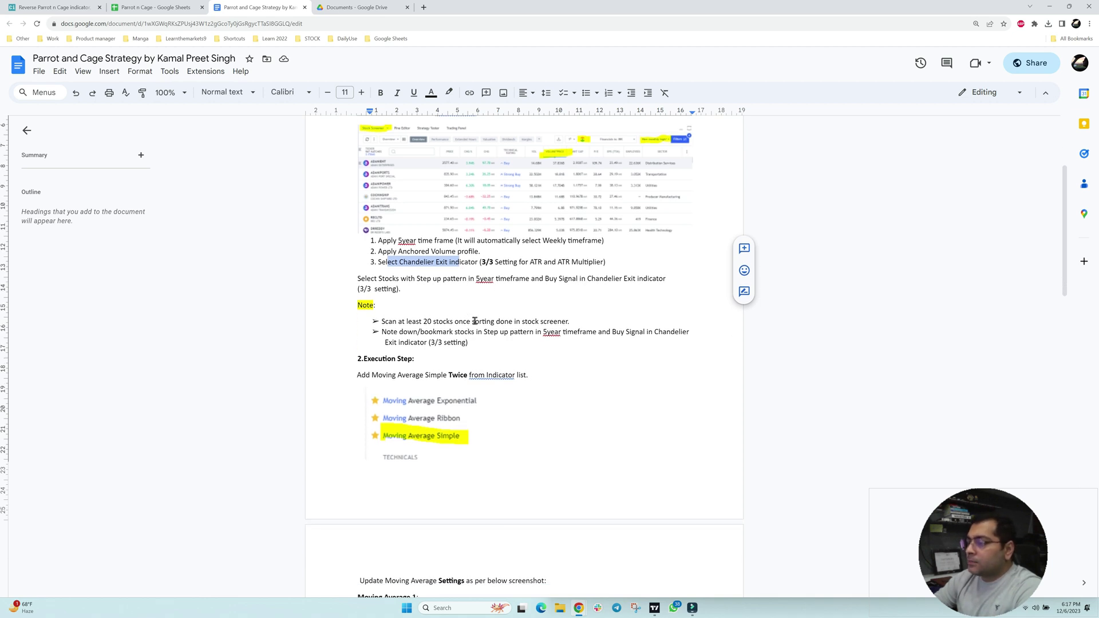
scroll(390, 374, "down", 2)
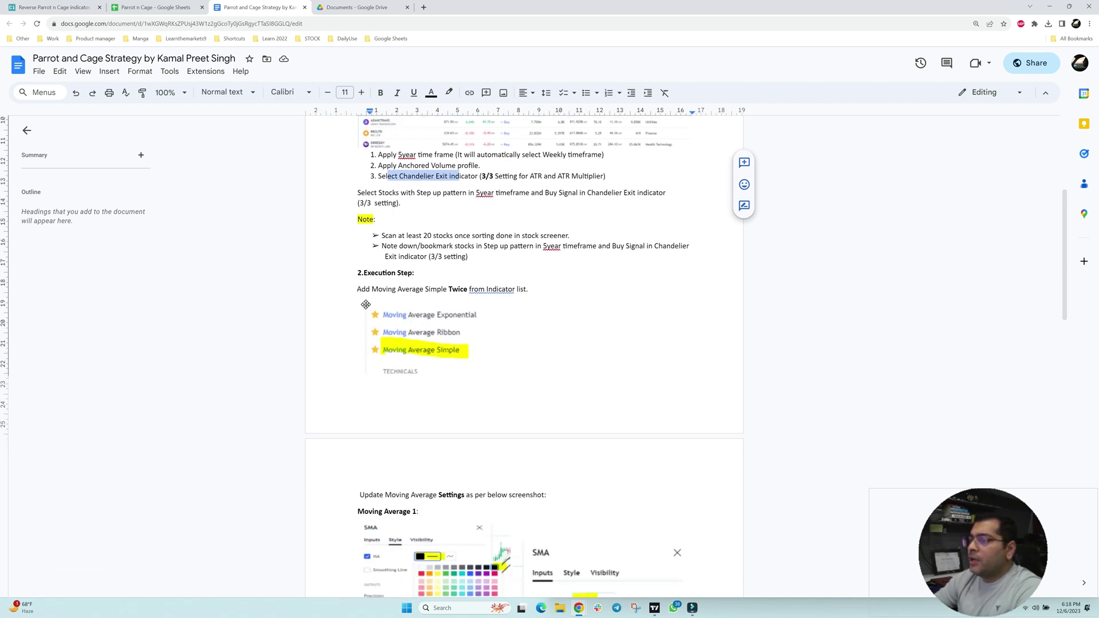
left_click_drag(397, 289, 487, 289)
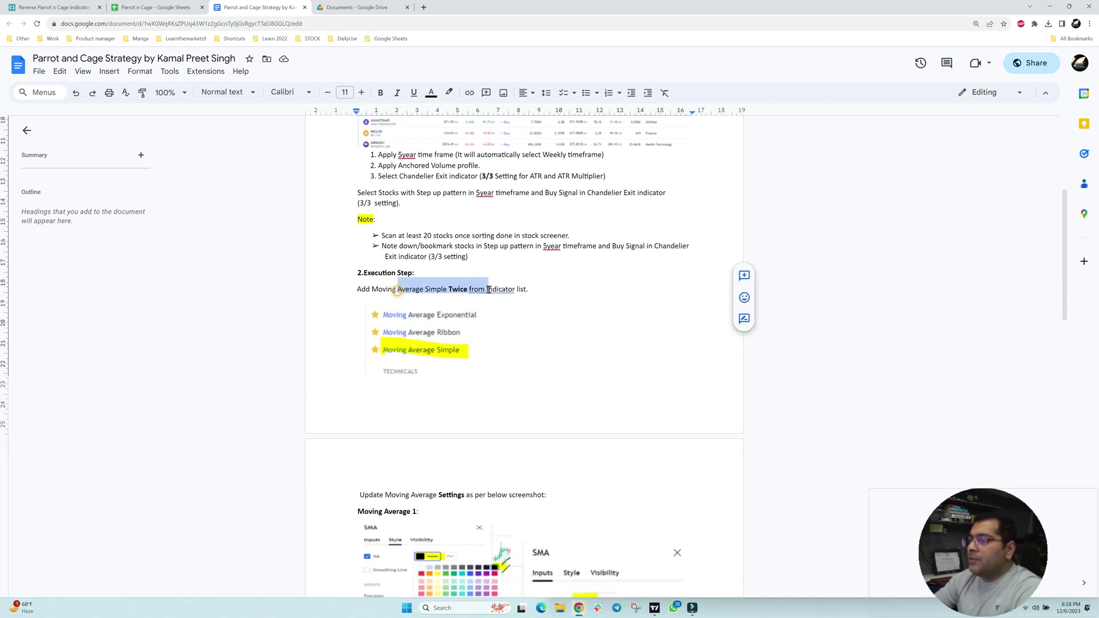
Step: Review the document's moving average settings, Entry Setup, stop loss rule and target table
scroll(518, 326, "down", 5)
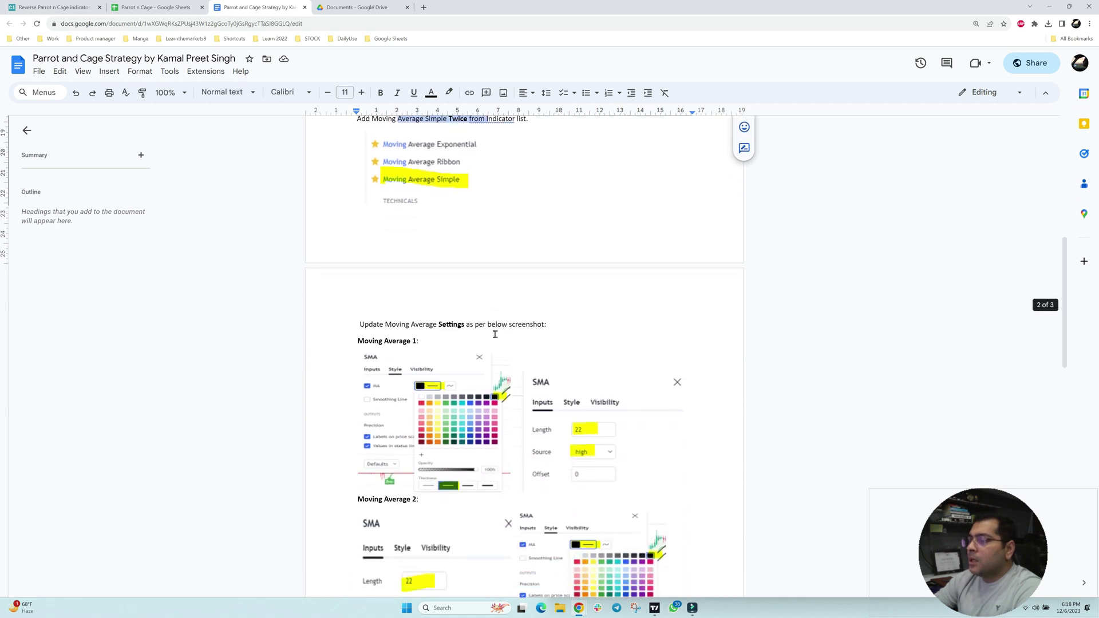
scroll(495, 335, "down", 2)
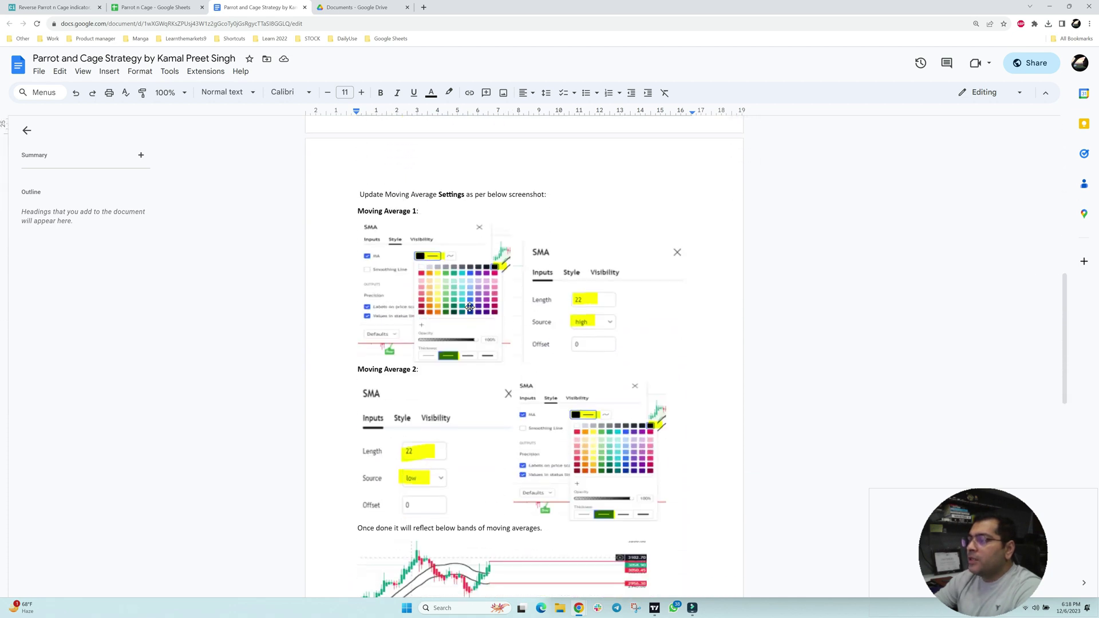
scroll(470, 307, "down", 1)
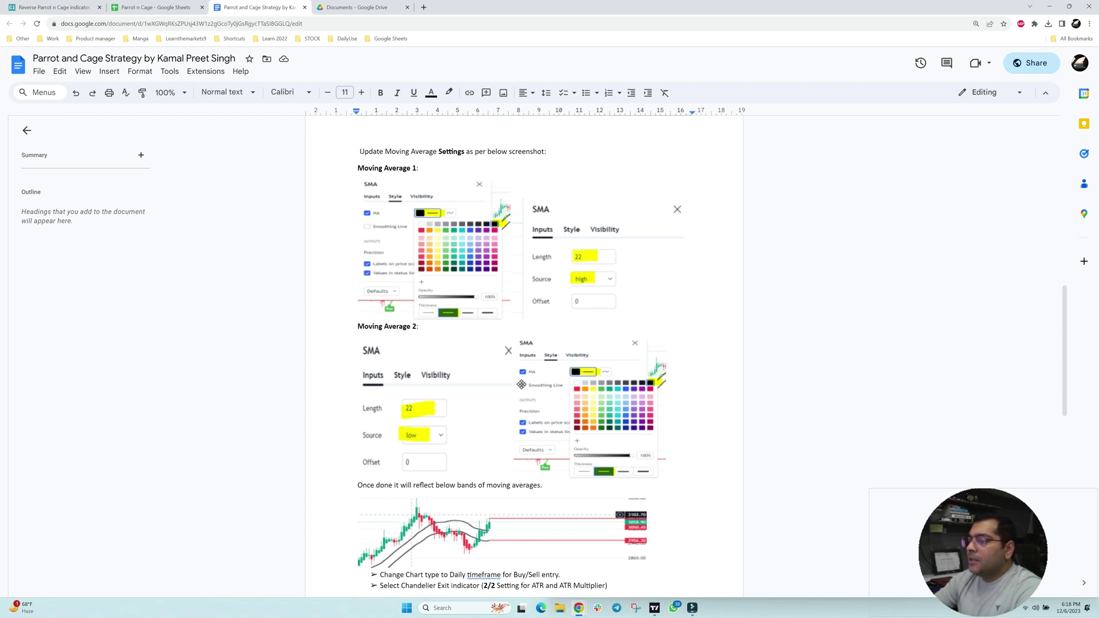
scroll(521, 384, "down", 3)
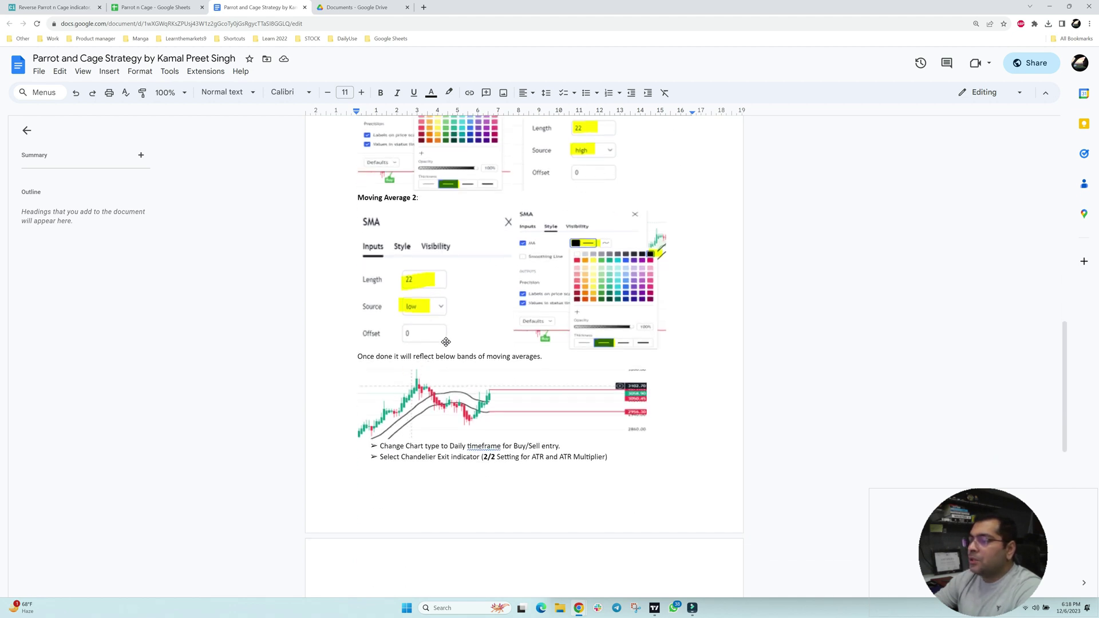
scroll(470, 315, "down", 2)
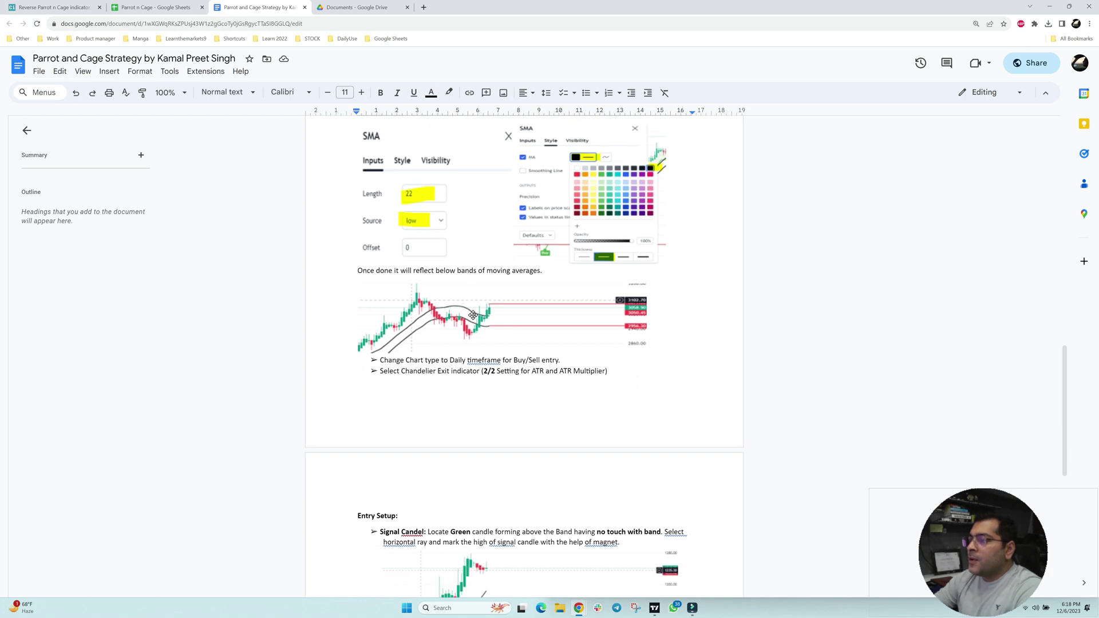
scroll(472, 317, "down", 9)
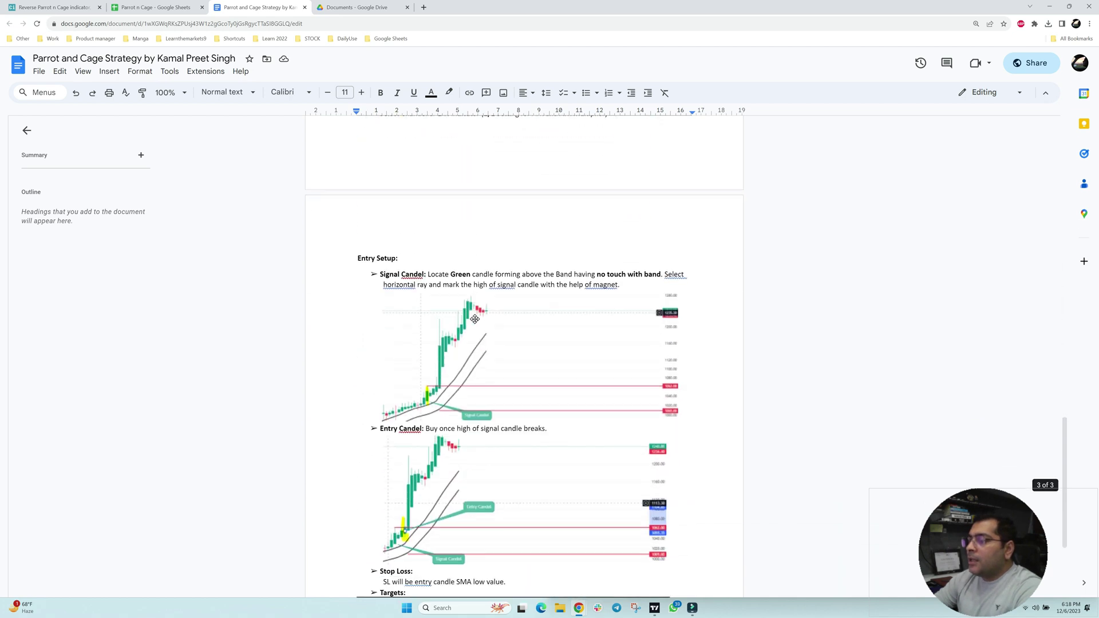
scroll(474, 319, "down", 1)
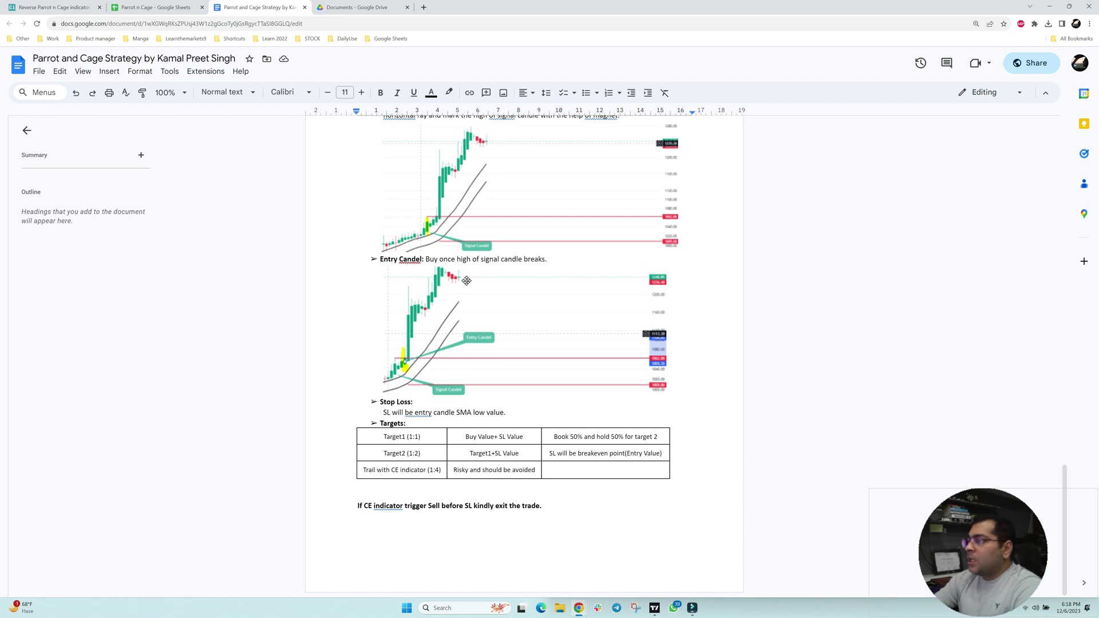
scroll(478, 267, "up", 3)
scroll(478, 267, "up", 1)
scroll(481, 280, "up", 1)
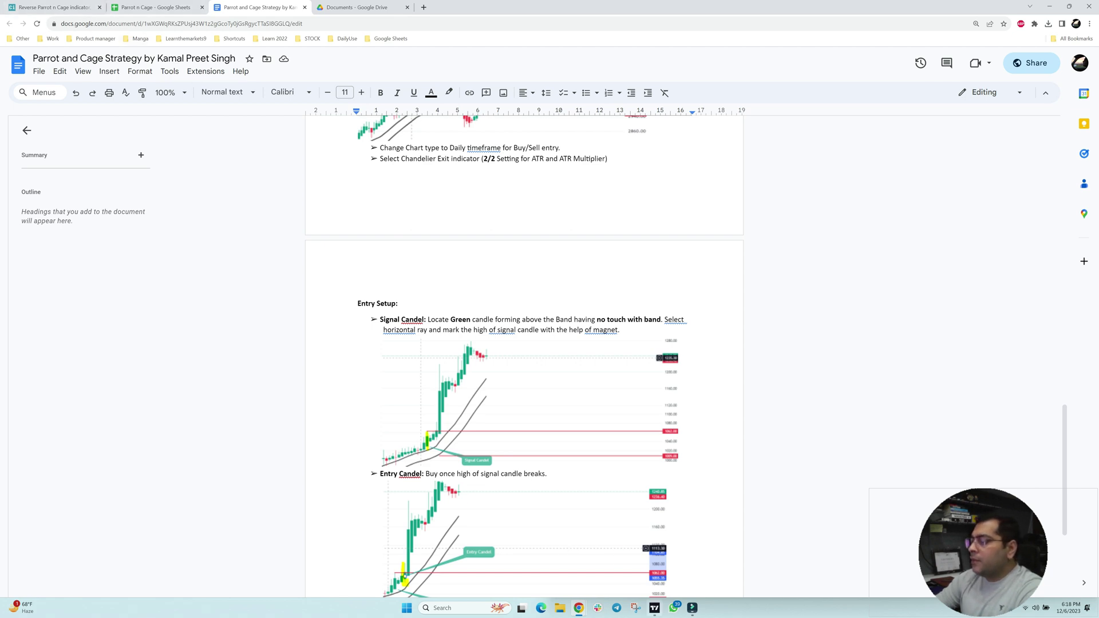
Step: Switch to TradingView, sort the Stock Screener by market cap from largest to smallest, and load the RELIANCE chart
key("alt+Tab")
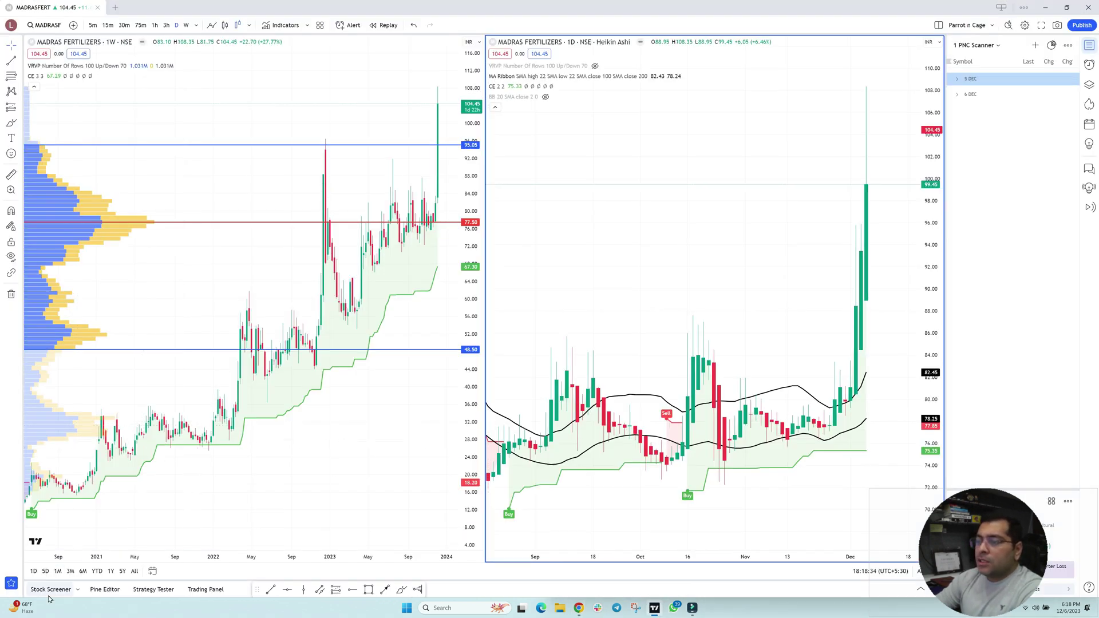
left_click(51, 590)
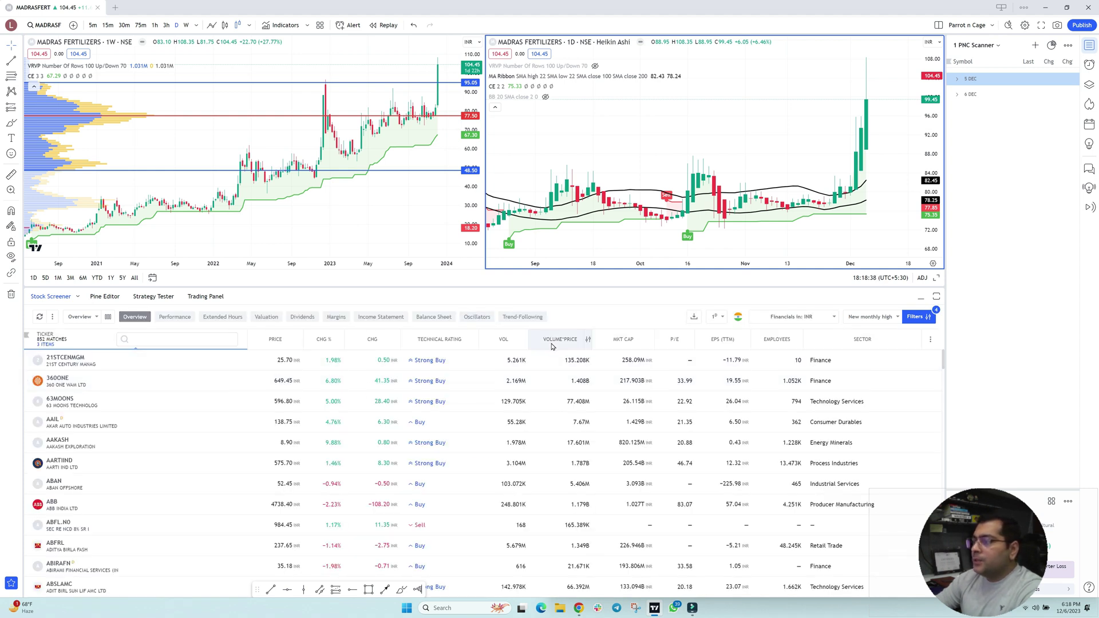
left_click(607, 340)
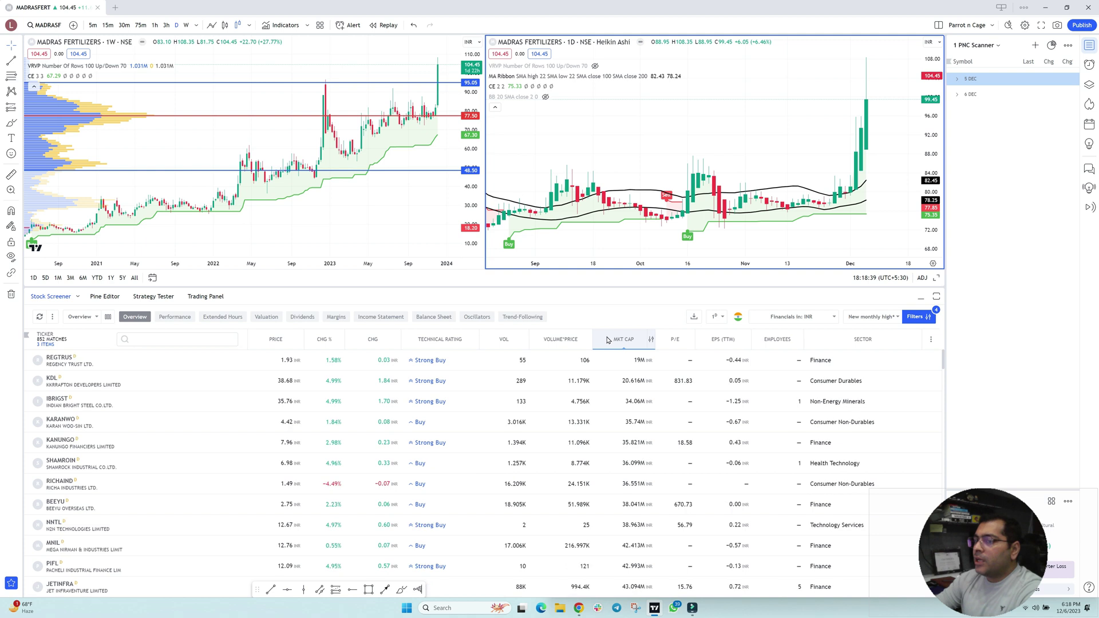
left_click(609, 341)
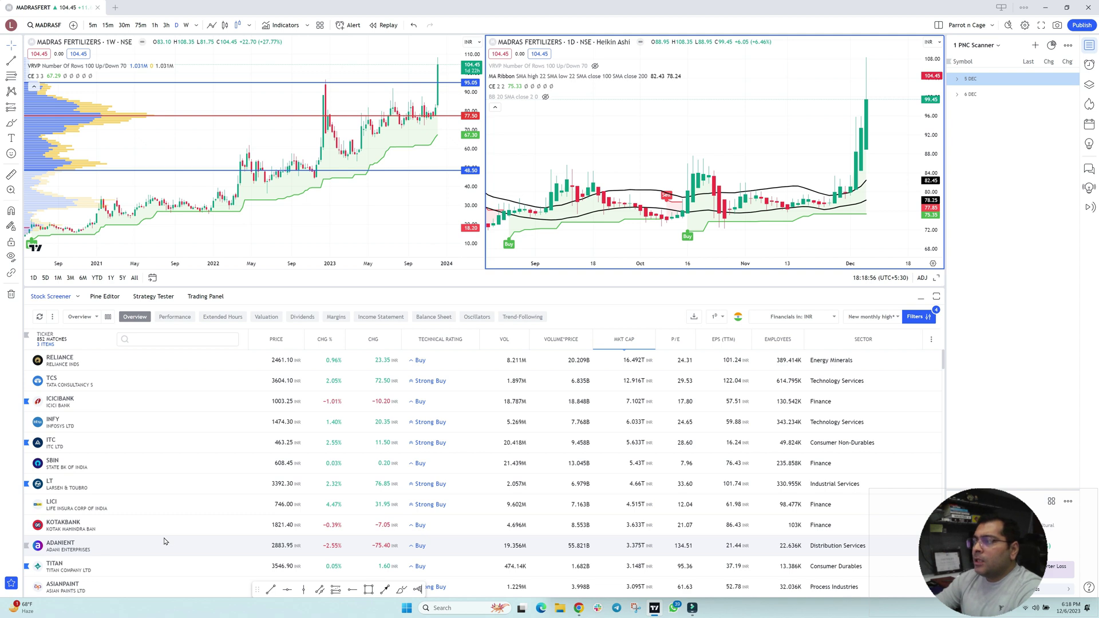
left_click(158, 368)
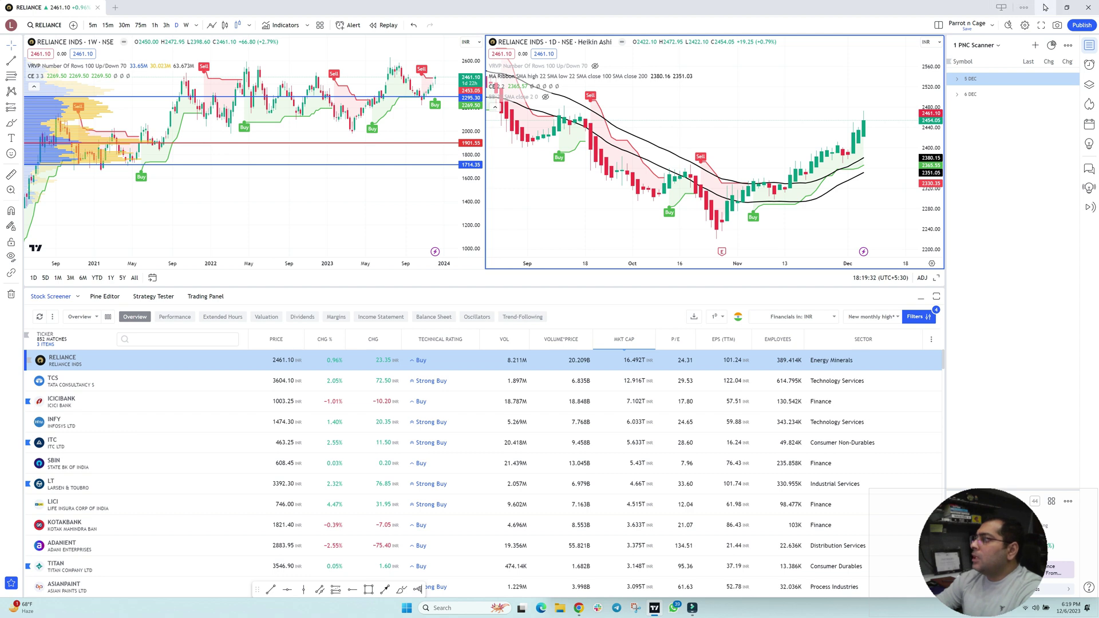
Step: Switch to the Reverse Parrot n Cage indicator screener on Chartink in Chrome and run its scan
left_click(1044, 8)
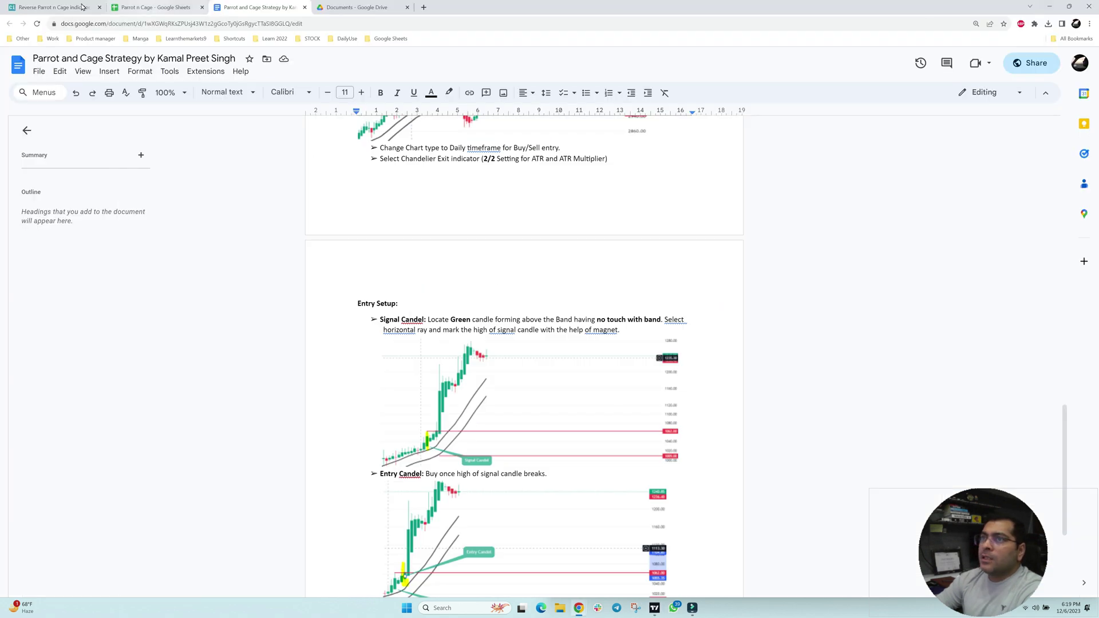
left_click(66, 9)
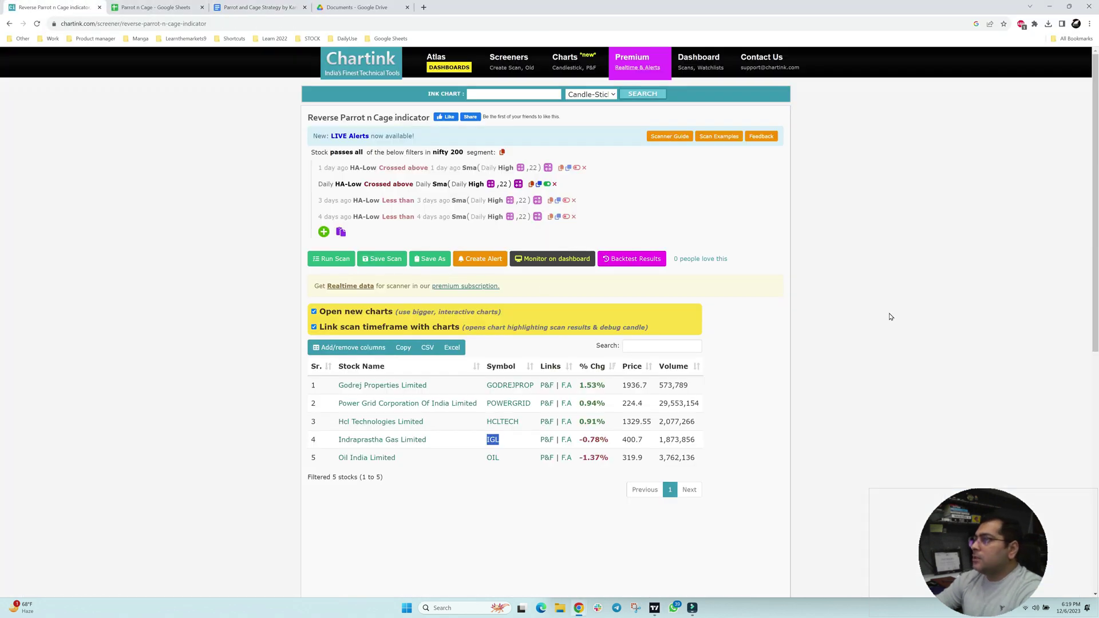
double_click(78, 25)
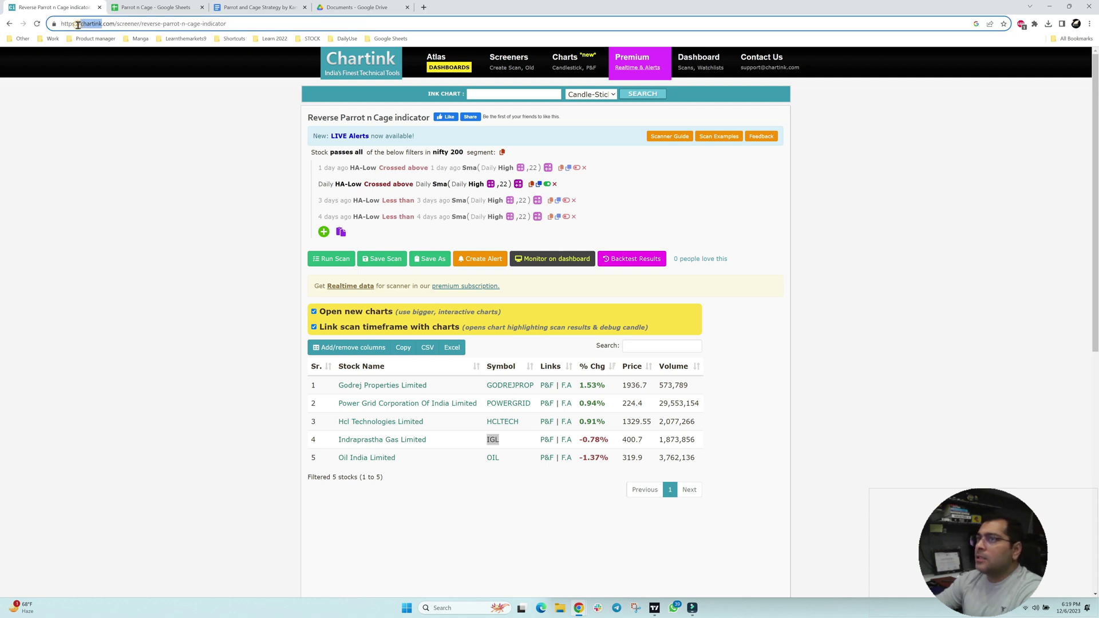
left_click(120, 174)
left_click(248, 25)
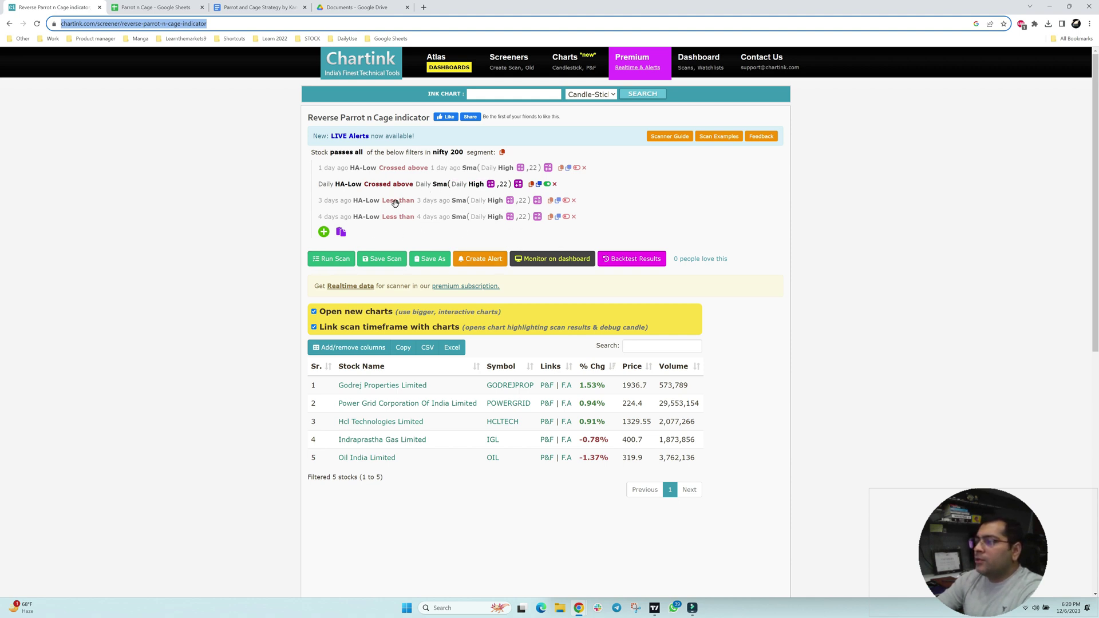
left_click(333, 261)
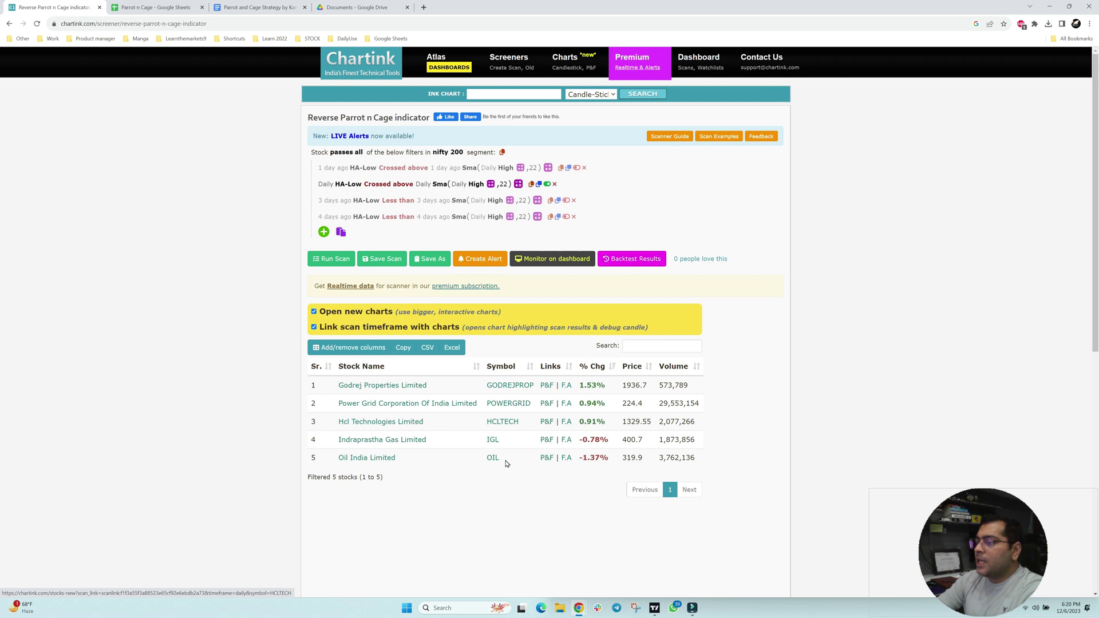
Step: Switch to TradingView, load POWERGRID from the watchlist into enlarged charts, and show its weekly chart over 5 years
key("alt+Tab")
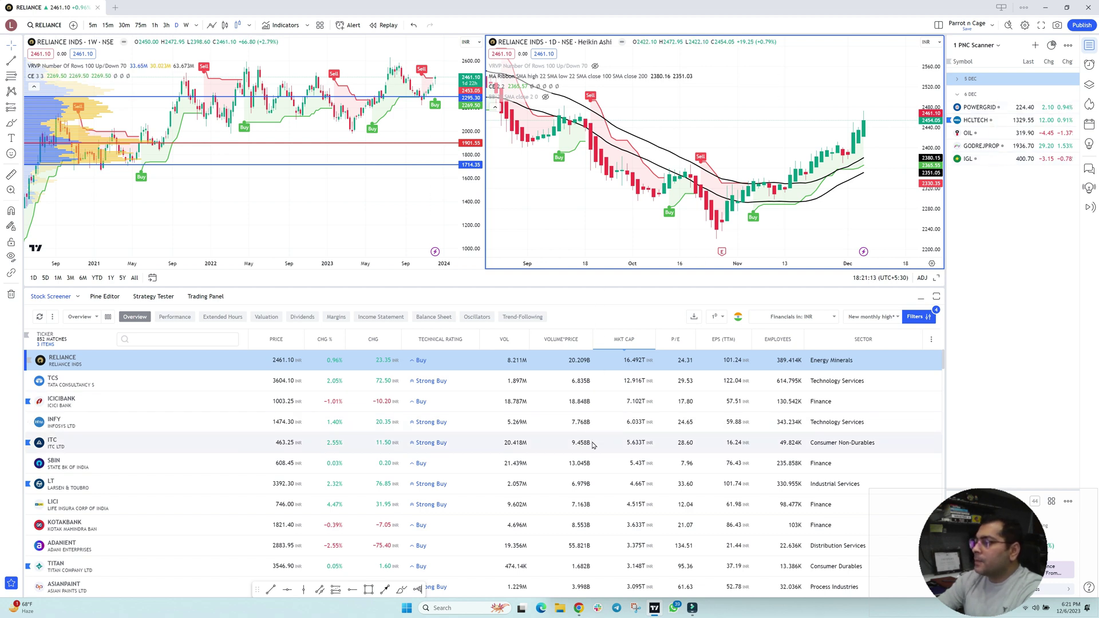
left_click_drag(601, 286, 601, 419)
left_click(980, 107)
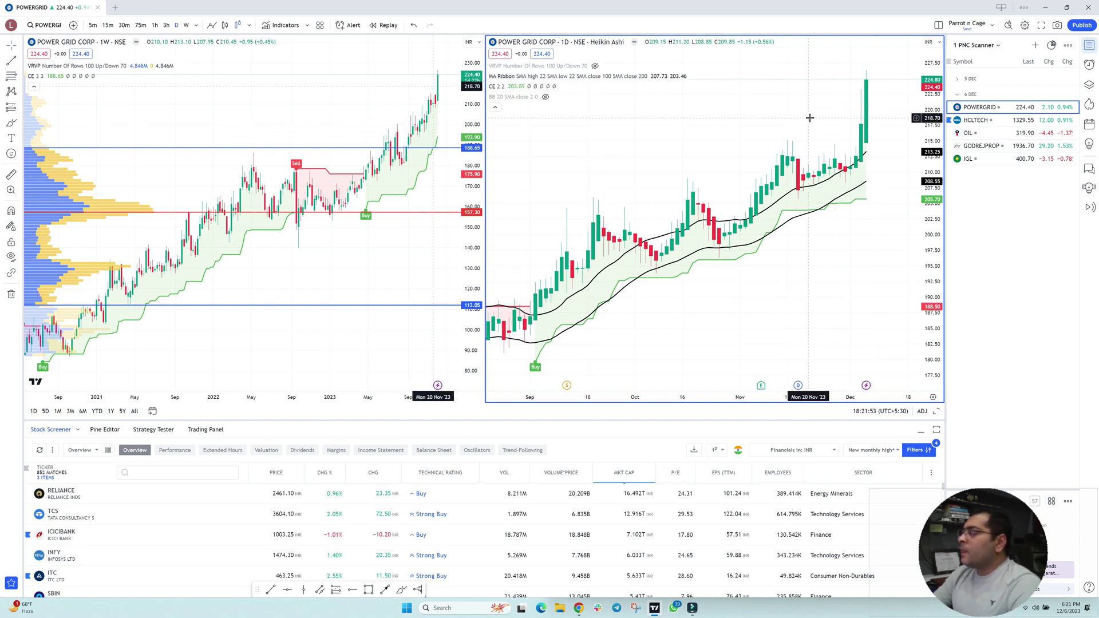
left_click_drag(825, 109, 744, 168)
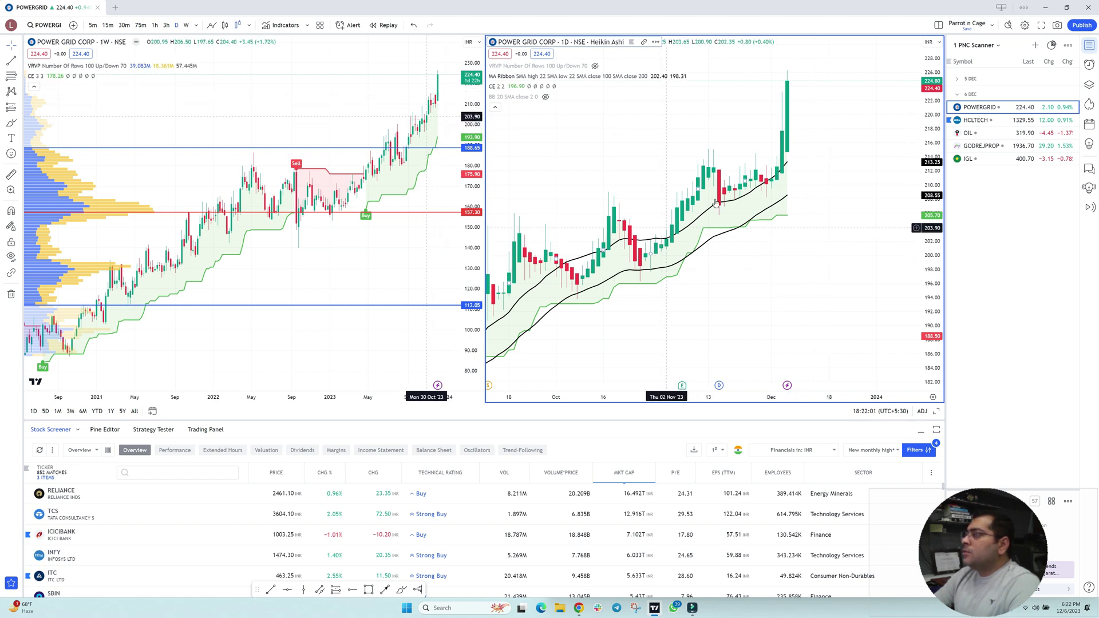
left_click(315, 247)
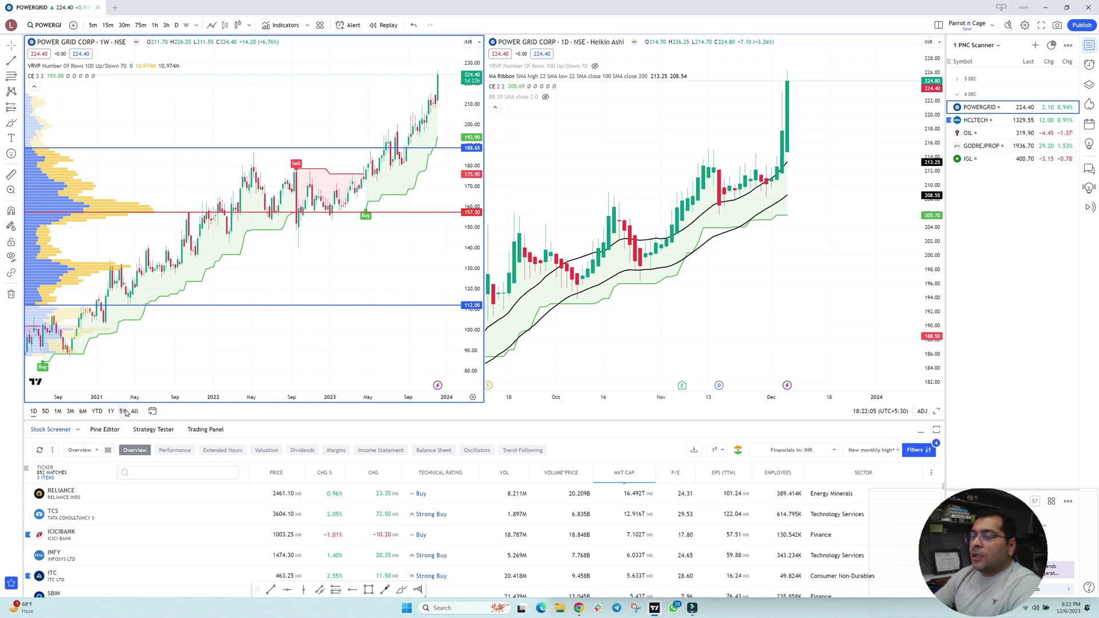
left_click(123, 411)
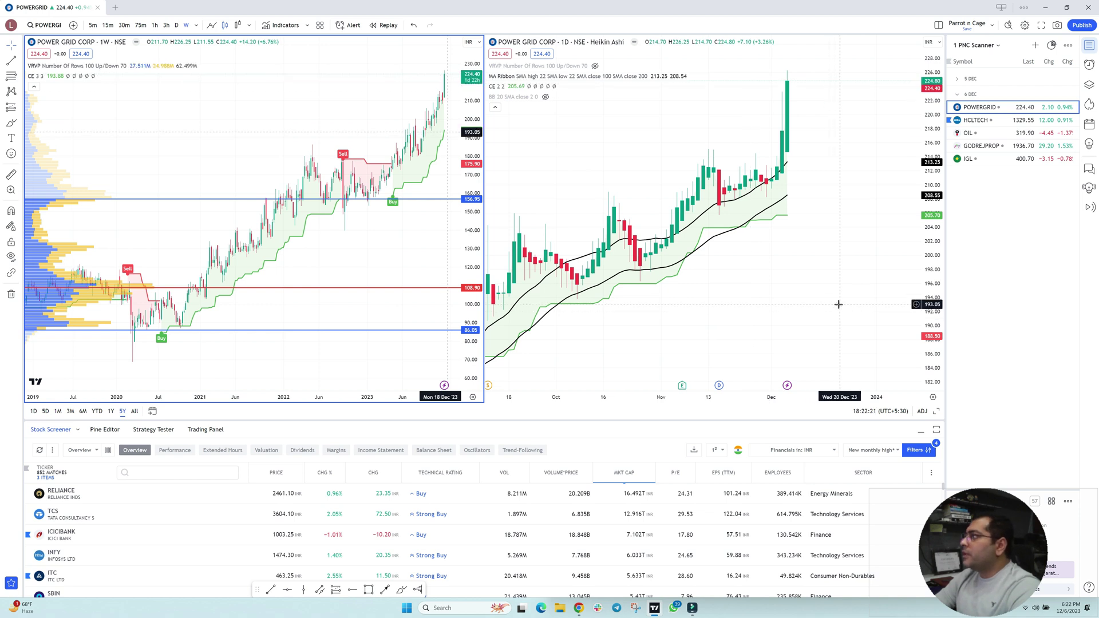
Step: Load HCLTECH from the watchlist and remove the horizontal ray at 1317.95 from its daily chart
left_click(976, 120)
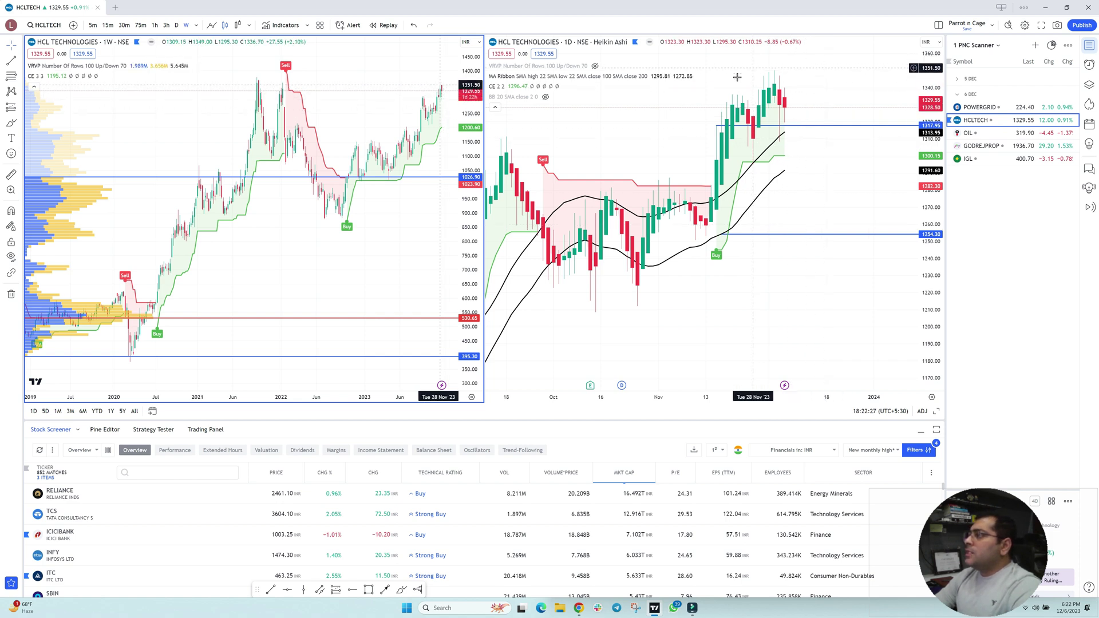
left_click(717, 131)
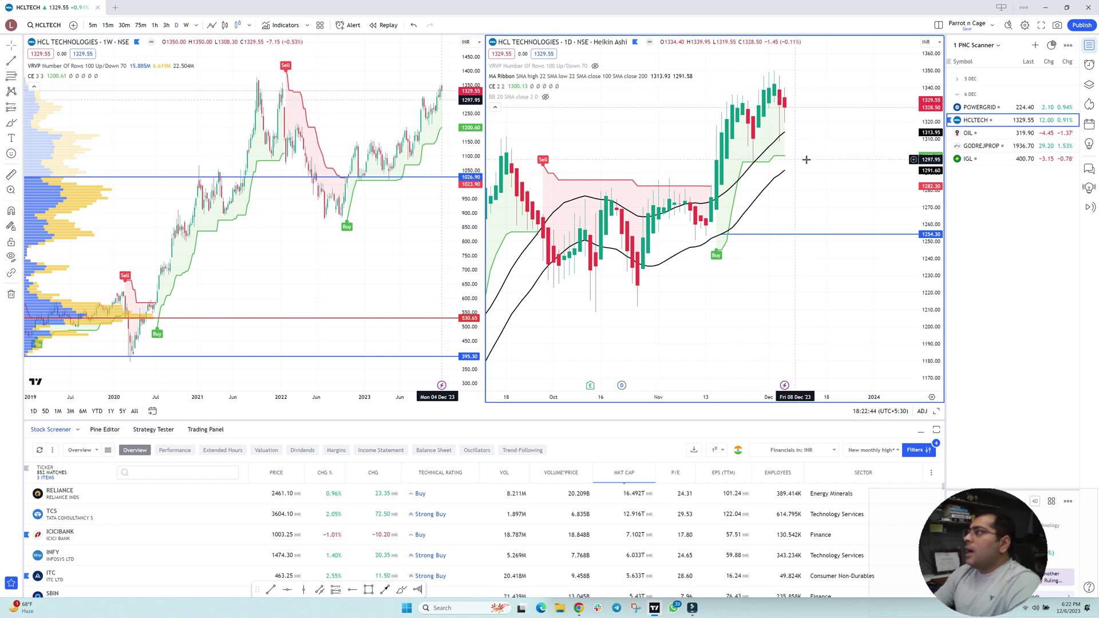
Step: Switch to the Reverse Parrot n Cage indicator screener on Chartink, enable the "3 days ago HA-Low Less than" SMA filter, and run the scan
left_click(1047, 9)
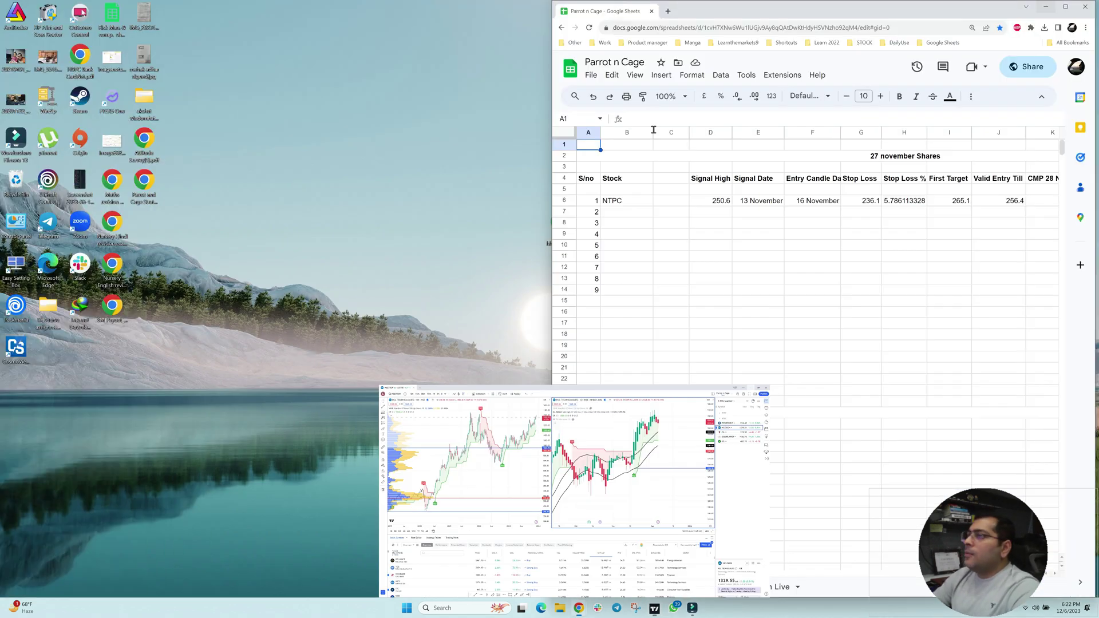
mouse_move(574, 608)
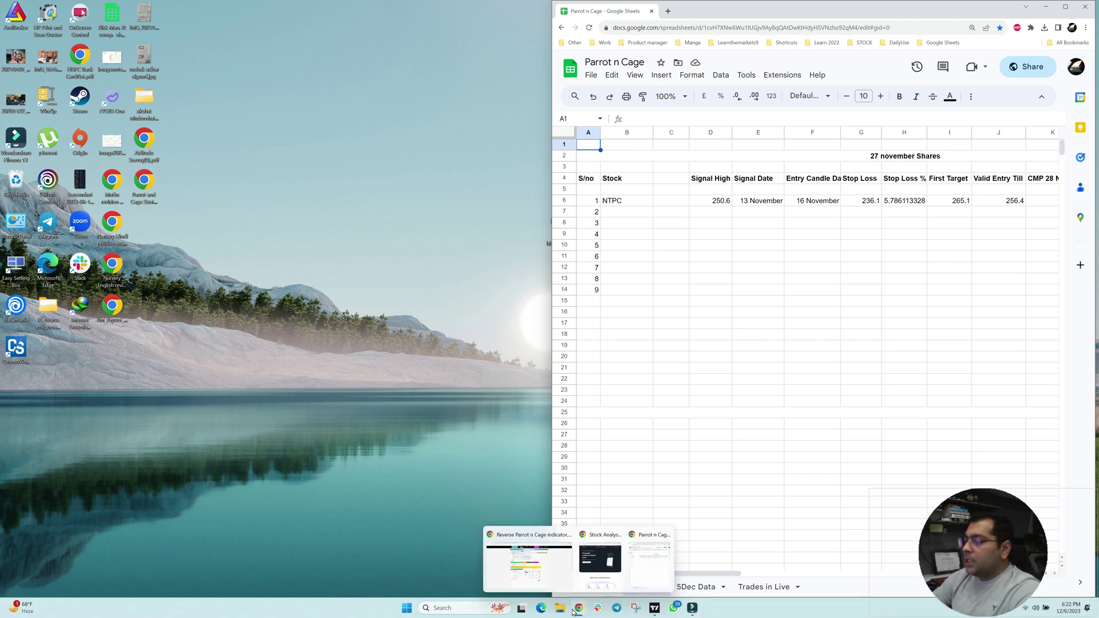
left_click(520, 578)
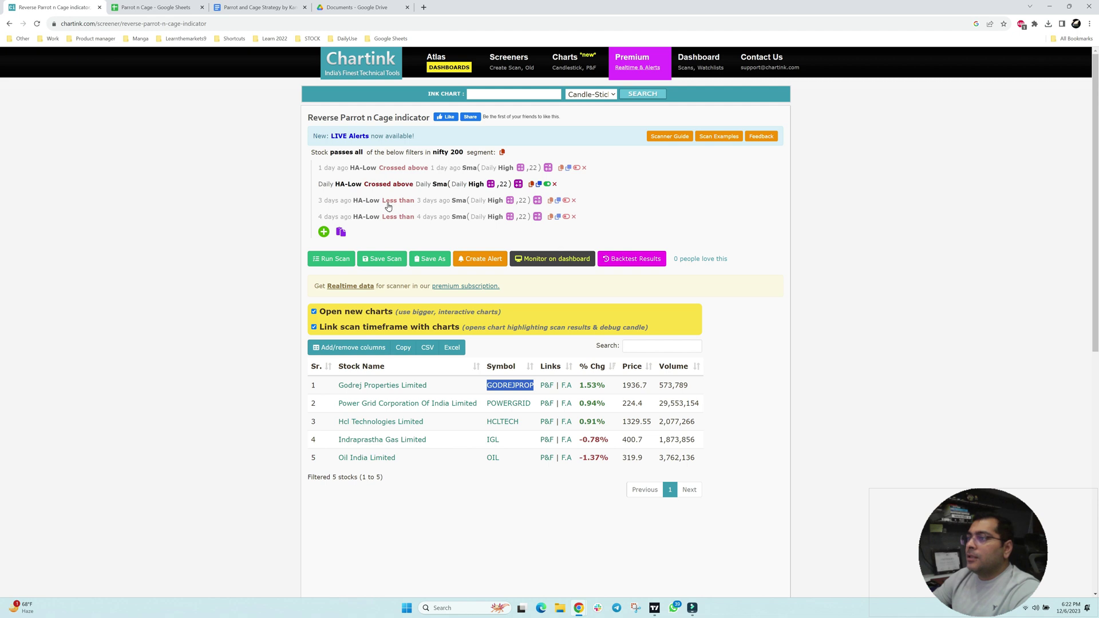
left_click(566, 201)
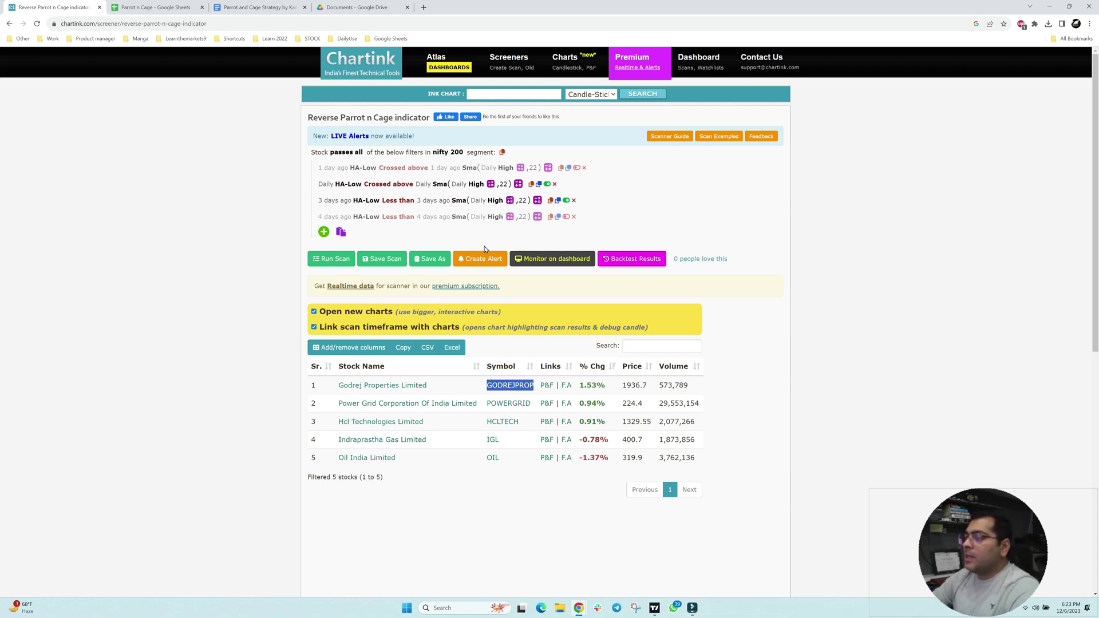
left_click(334, 259)
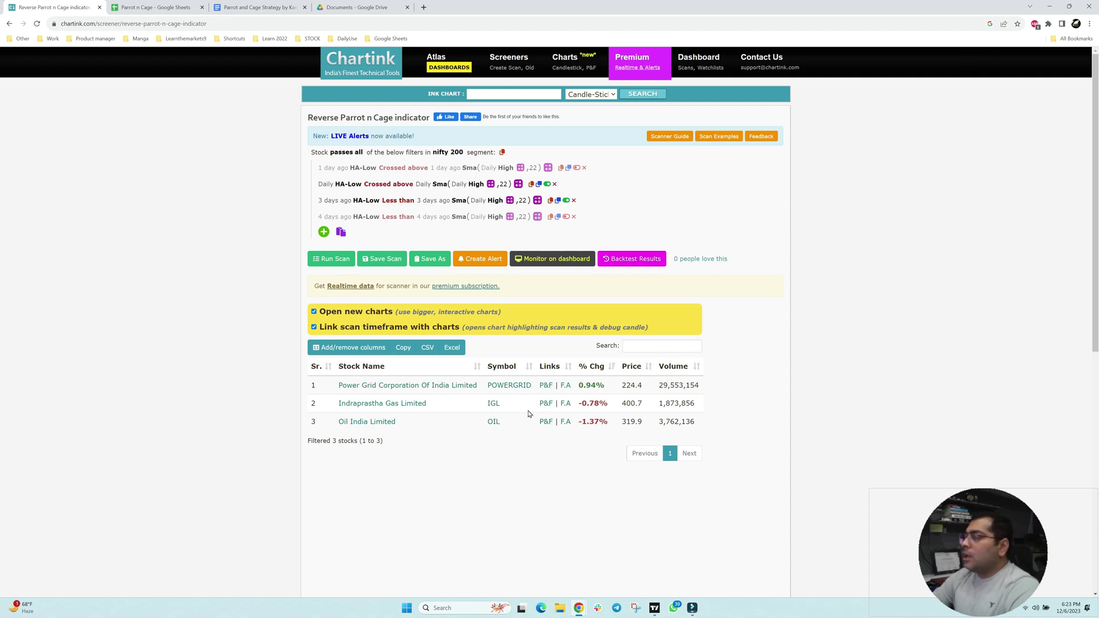
Step: Switch to TradingView and, on OIL's daily chart, turn on magnet mode and place a horizontal ray at the latest candle's high, 330.75
key("alt+Tab")
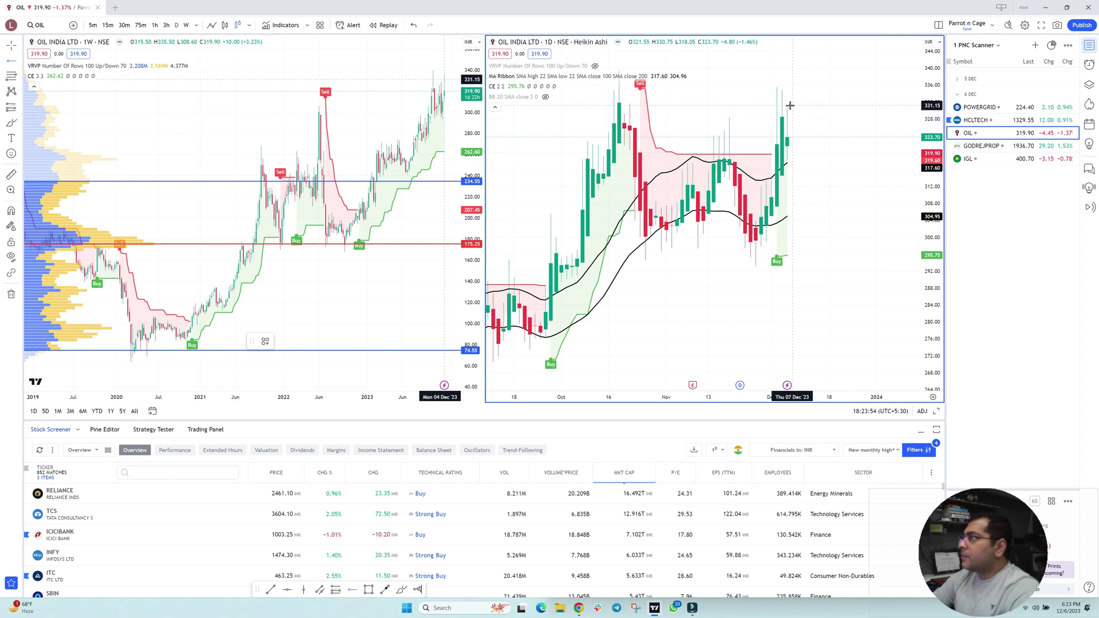
left_click(10, 212)
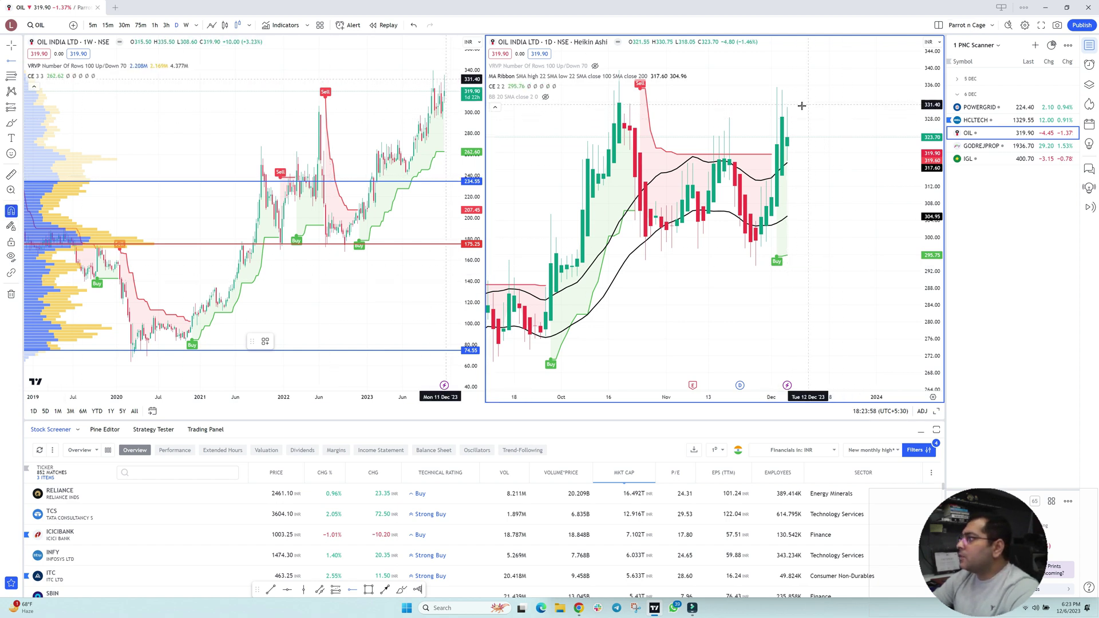
left_click(787, 107)
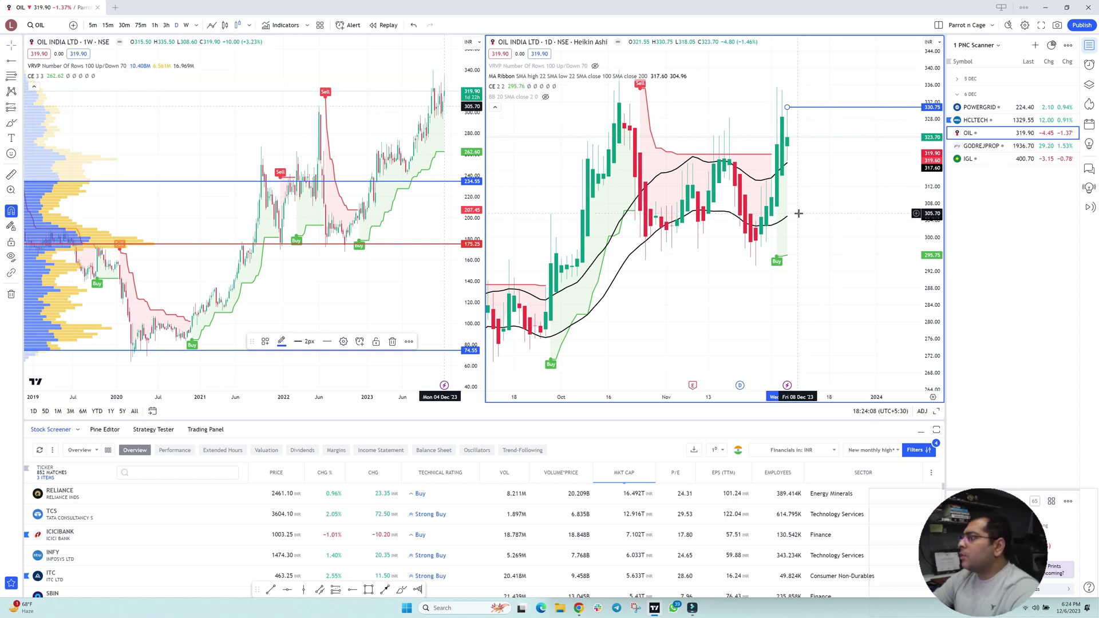
Step: Review the GODREJPROP and IGL charts, remove IGL from the watchlist, and return to OIL
left_click(979, 147)
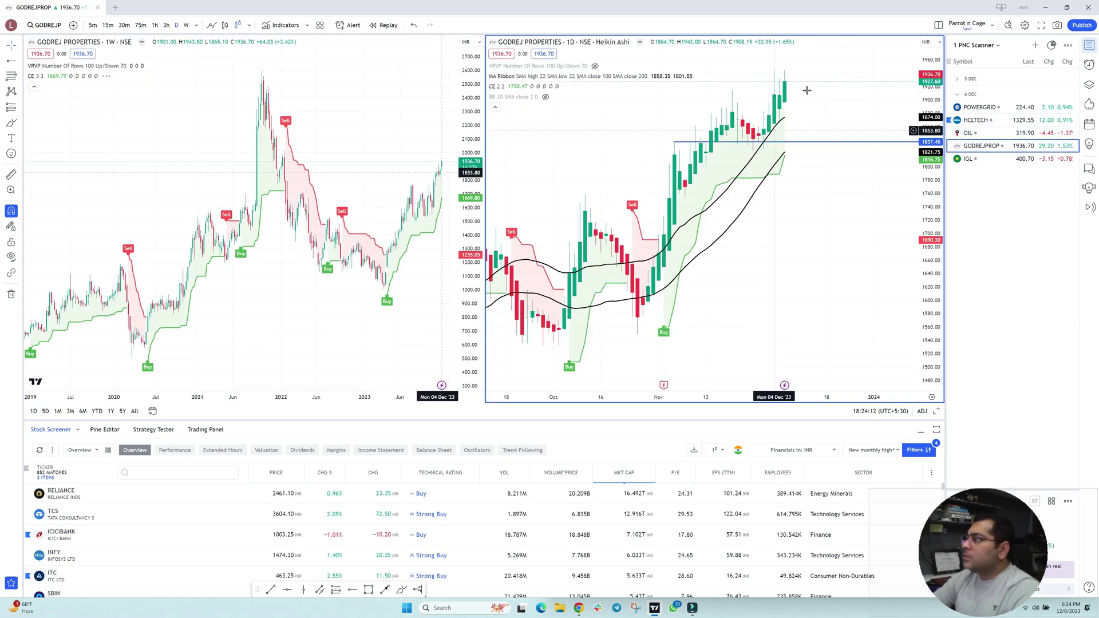
left_click(989, 162)
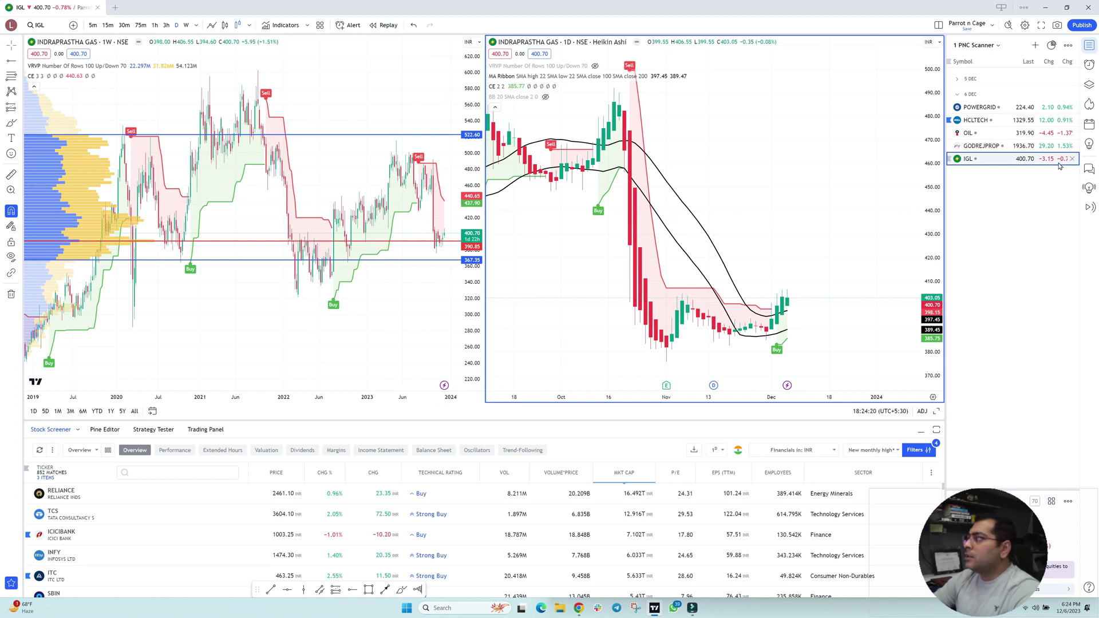
left_click(987, 148)
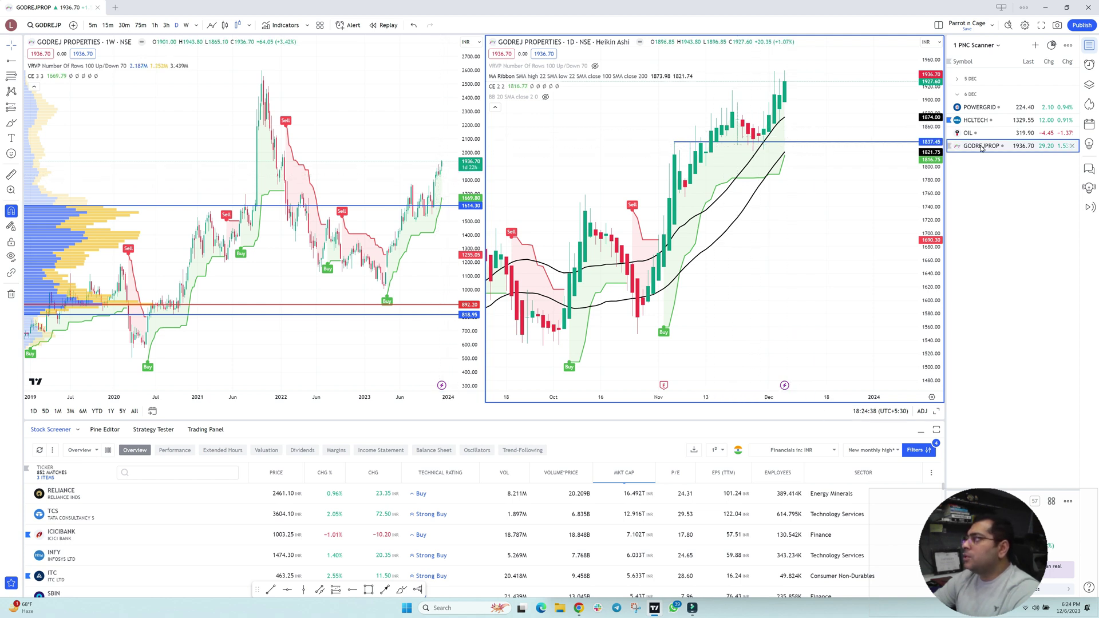
left_click(1028, 133)
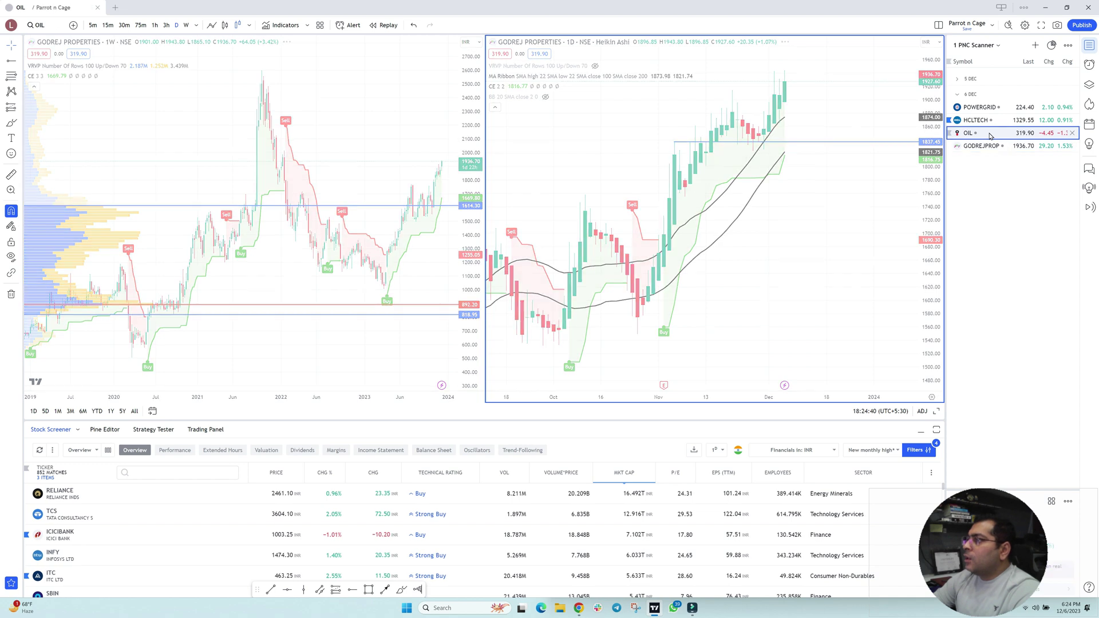